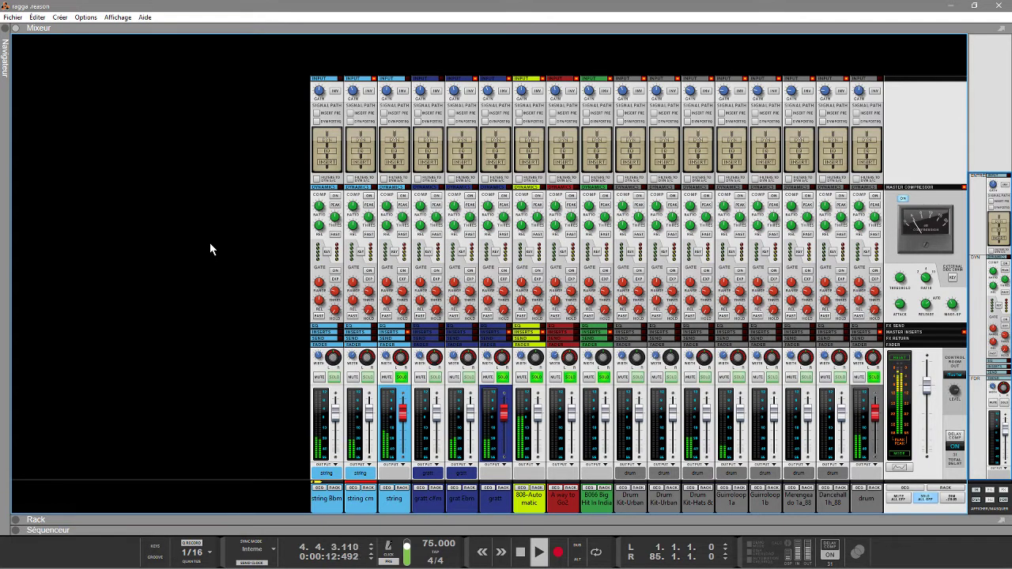
Show the rack and examine the master section's Sparkly Acoustic insert equalizer and the string audio tracks beneath it.
key(F6)
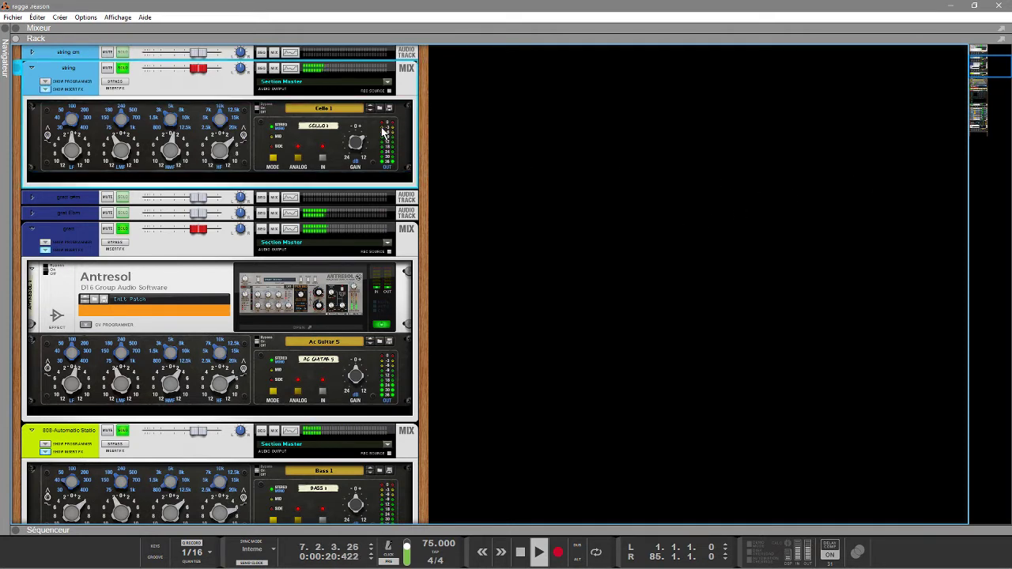
scroll(382, 132, up, 5)
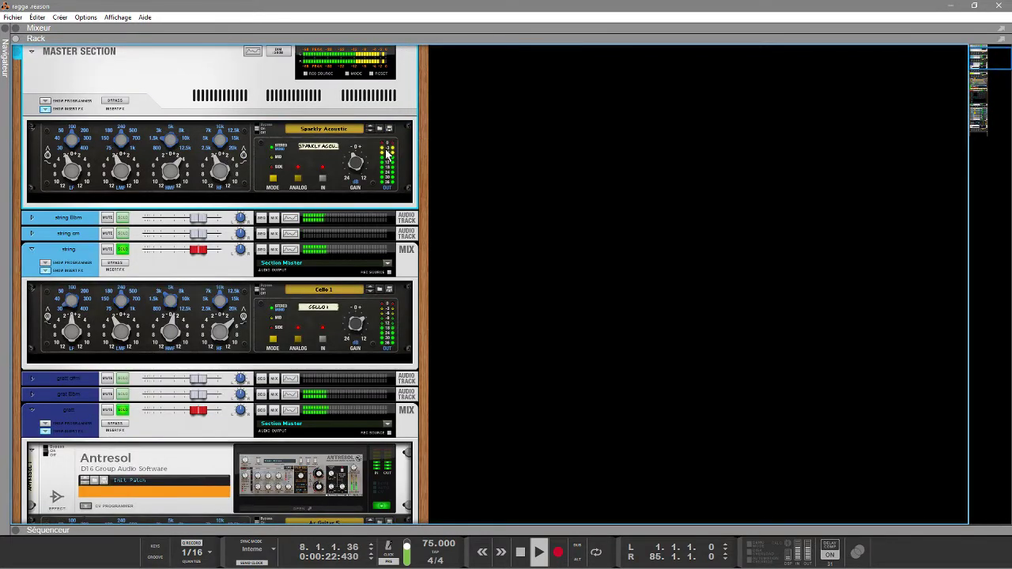
click(387, 158)
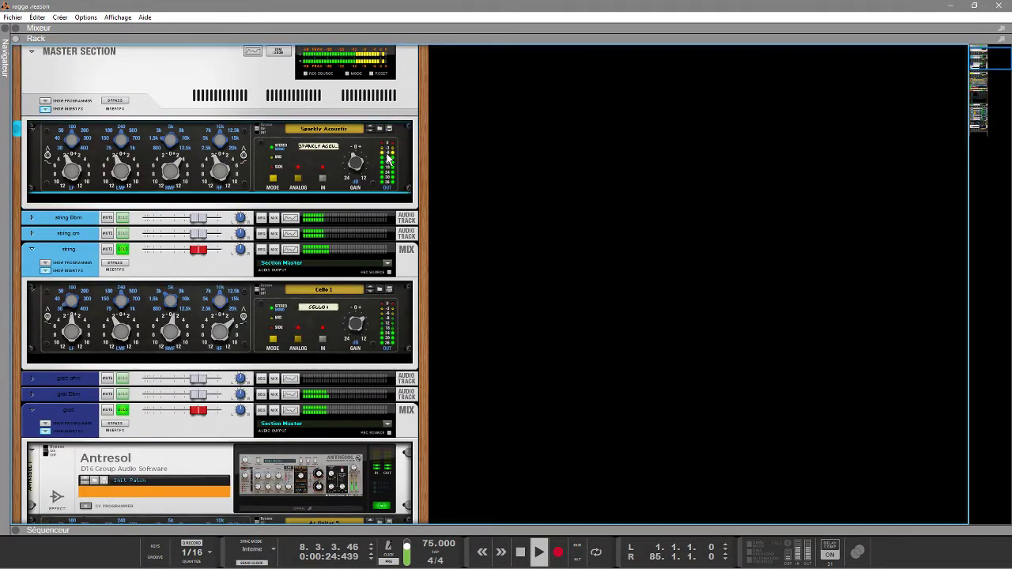
key(Down)
key(Down)
key(Down)
key(Down)
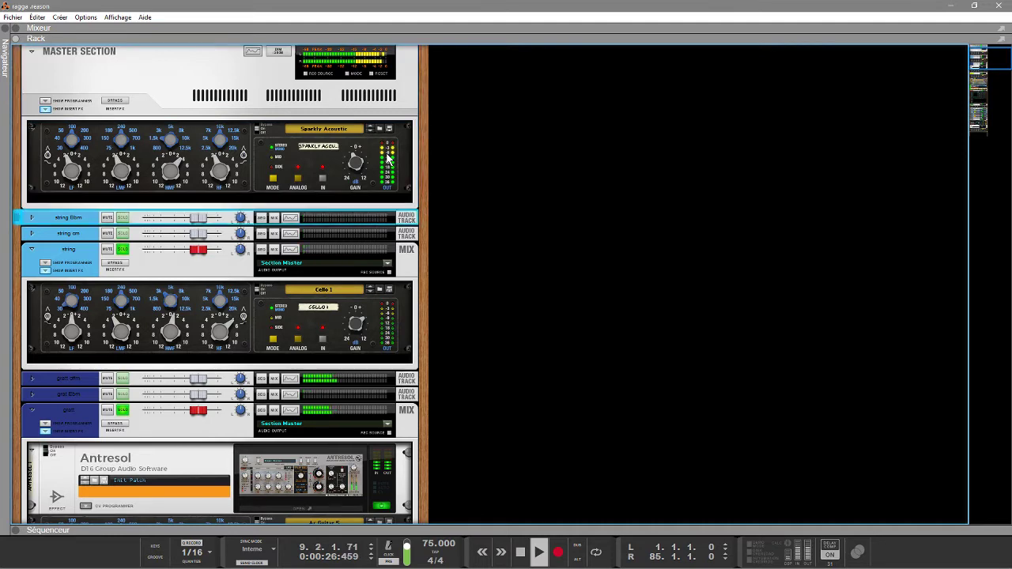
Examine the string mix channel's Cello 1 equalizer and the interface of the Antresol flanger on the guitar mix channel.
click(371, 253)
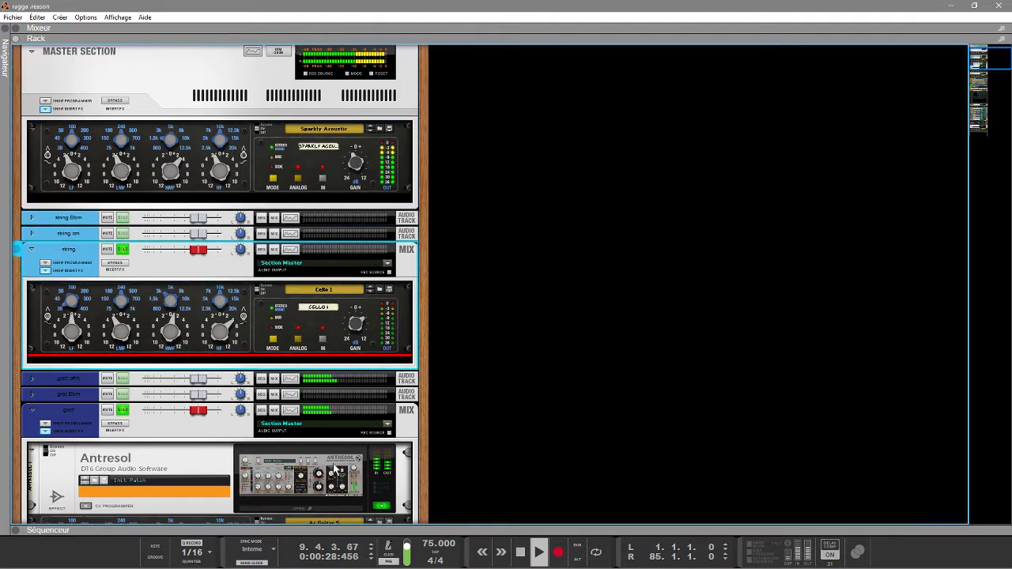
key(Down)
key(Down)
key(Down)
key(Down)
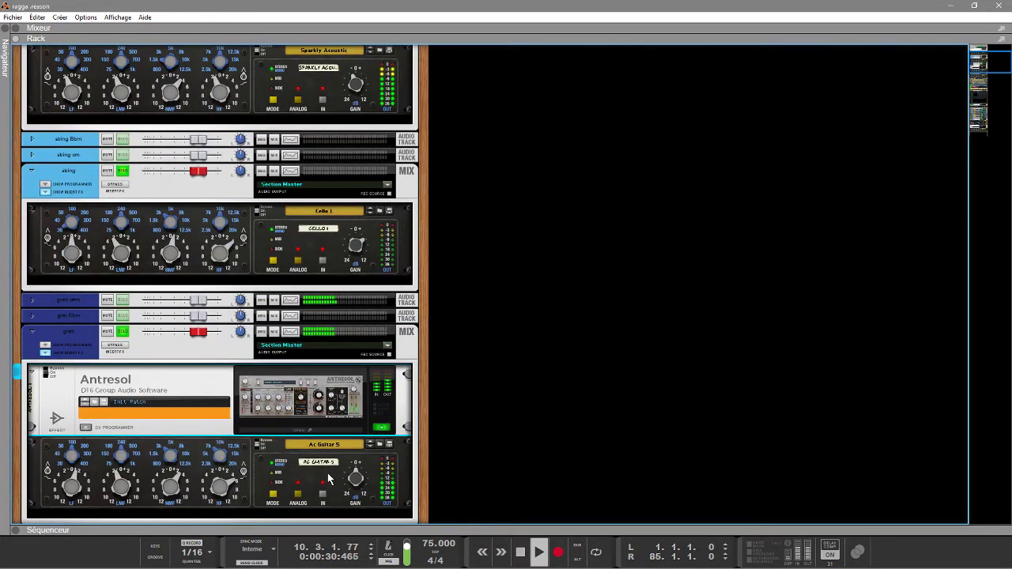
click(332, 432)
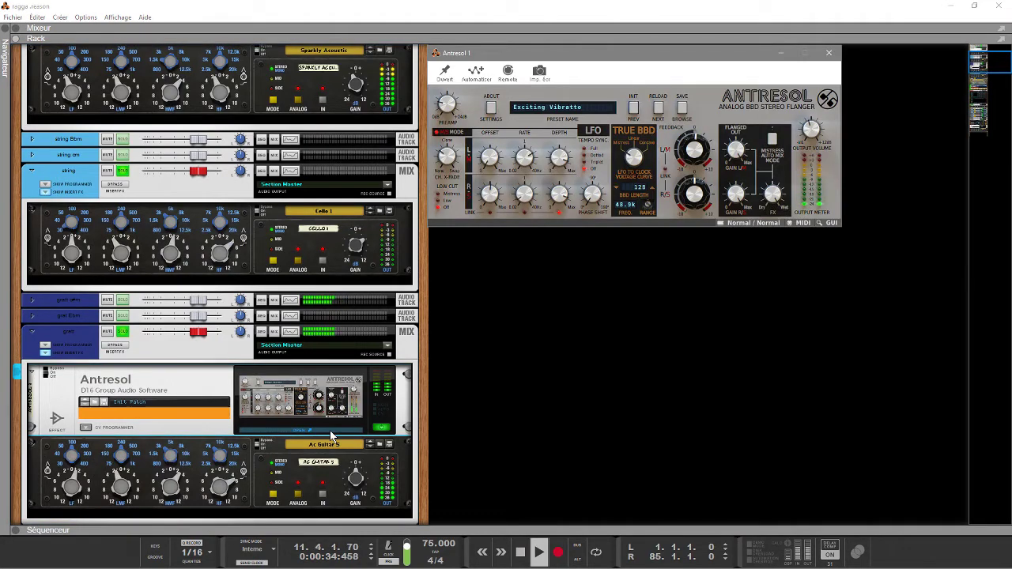
click(203, 438)
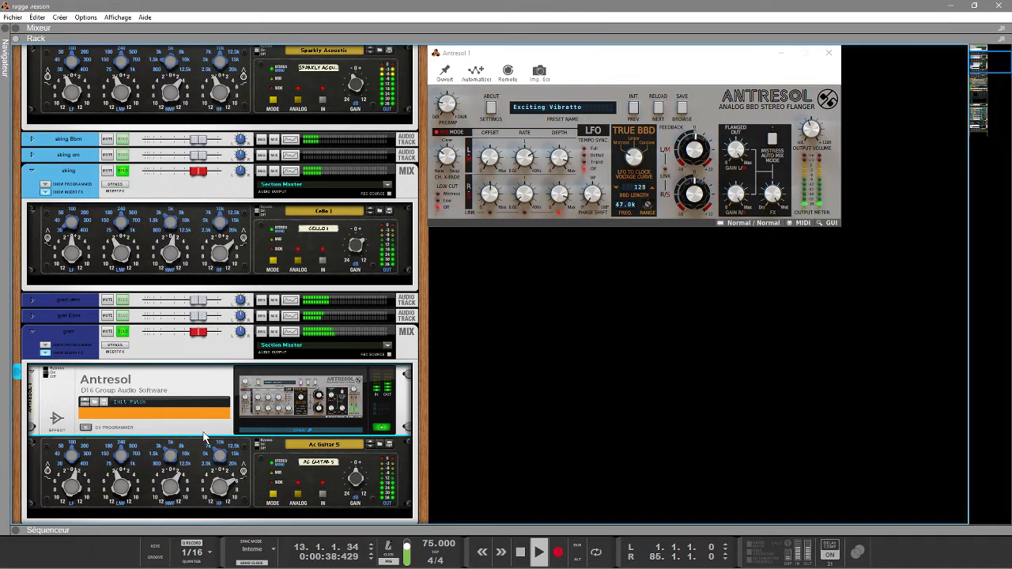
Examine the devices from the 808-Automatic Static channel down through the Go2 synth to the Big Hit In India channel's Sugar-Q equalizer.
key(Up)
key(Down)
key(Down)
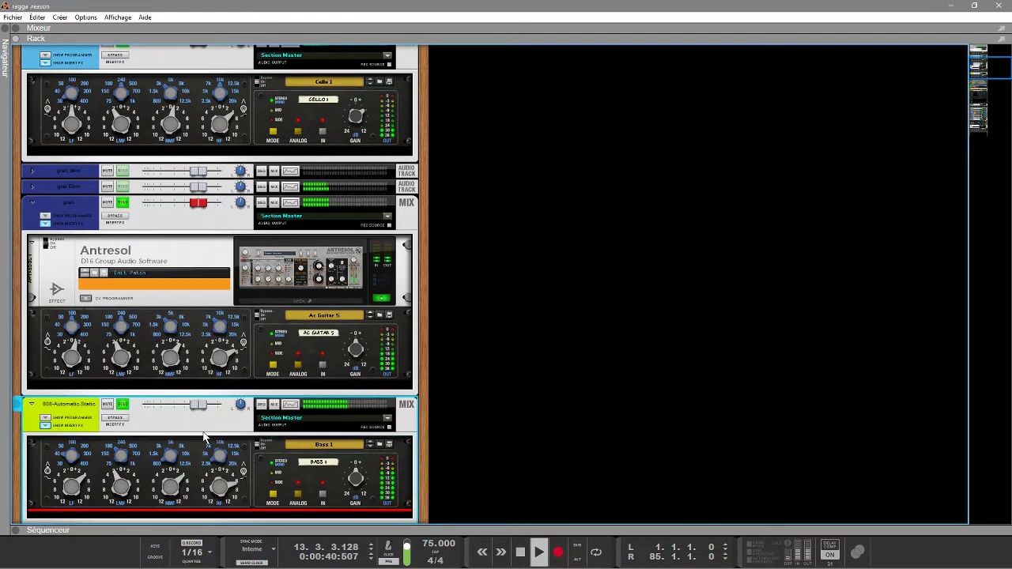
key(Down)
key(Down)
key(Down)
key(Down)
key(Down)
key(Down)
key(Down)
key(Down)
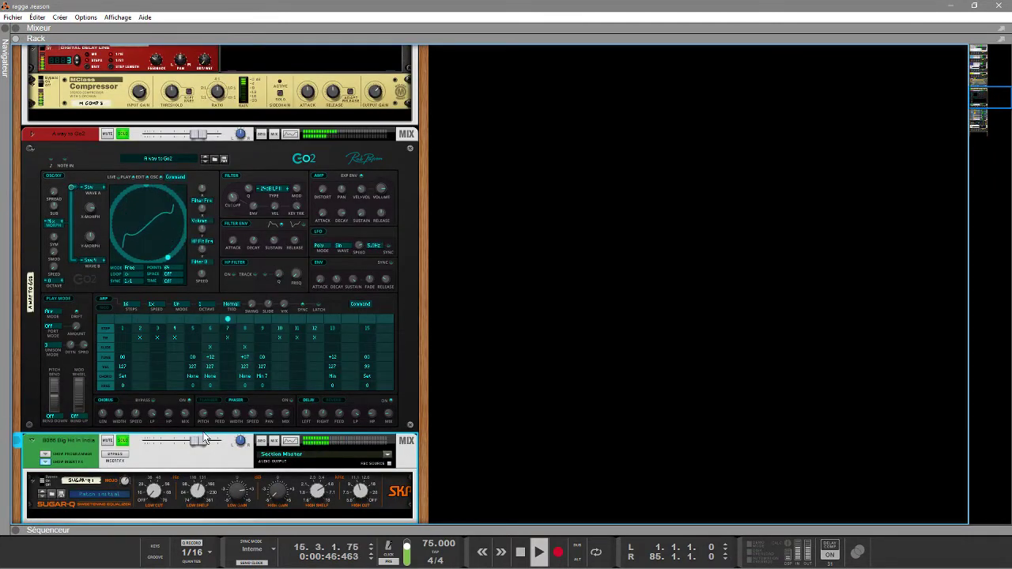
key(Down)
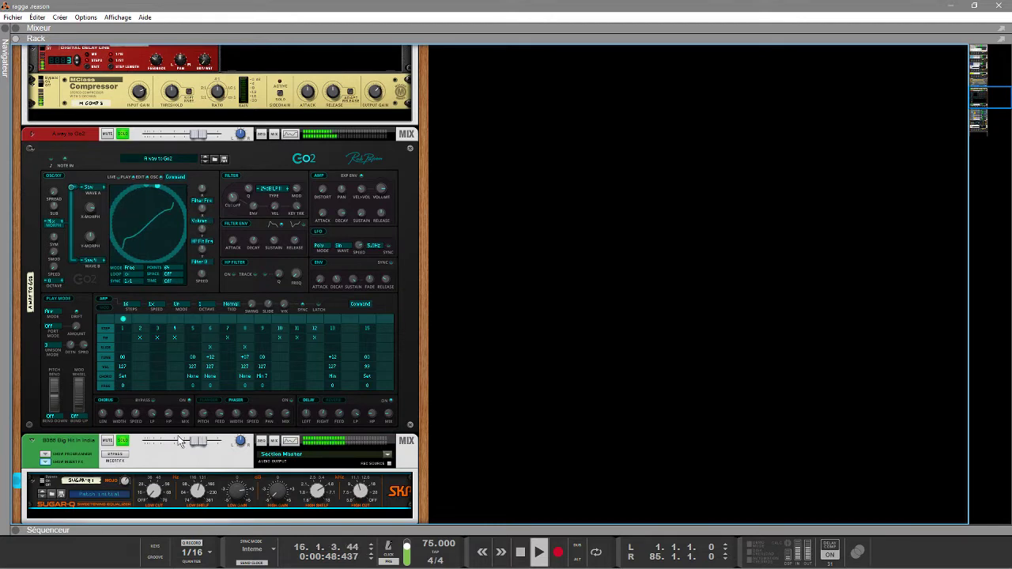
key(Up)
scroll(181, 441, down, 1)
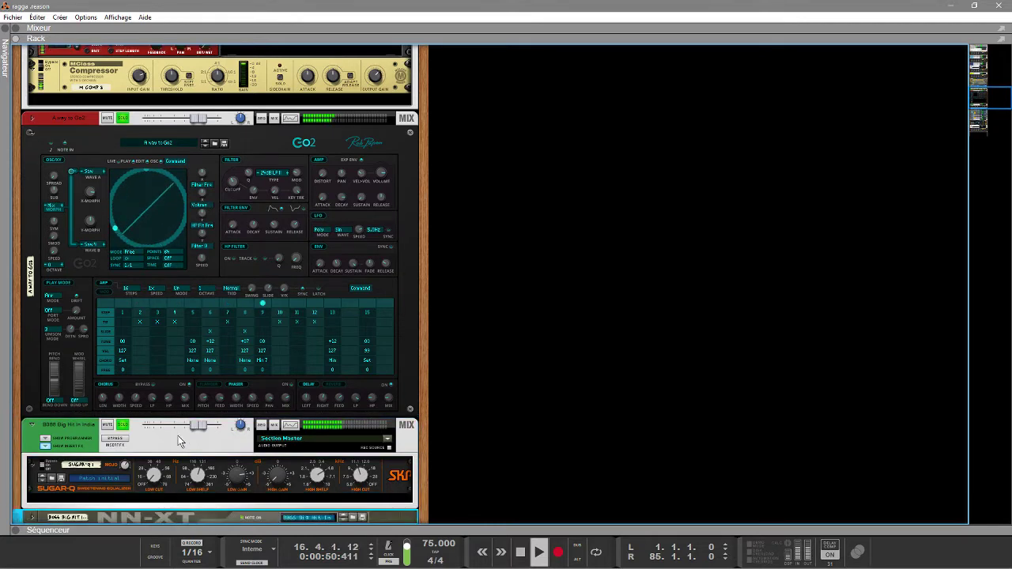
Switch off solo on all mixer channels at once from the master section.
key(F5)
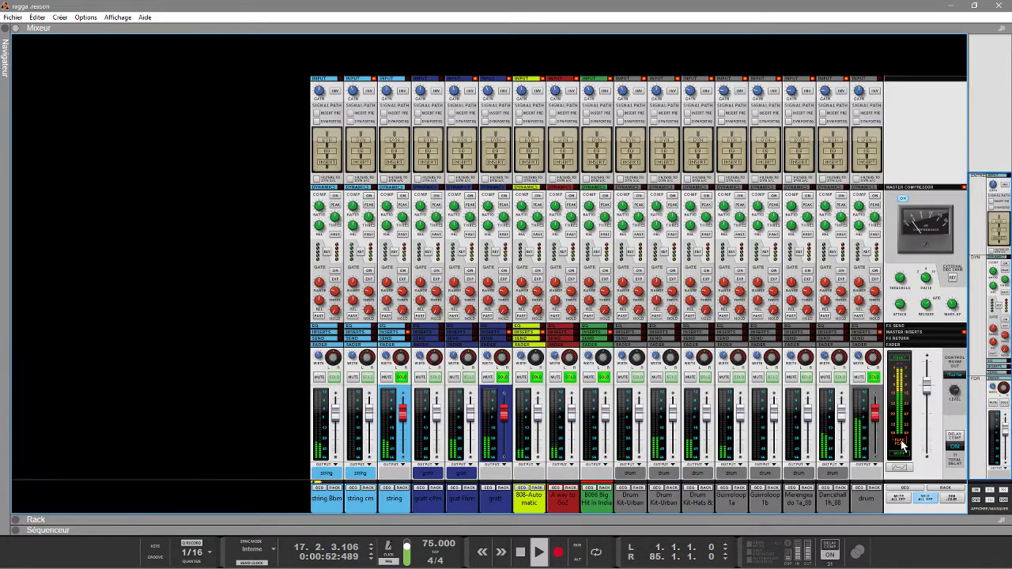
click(928, 499)
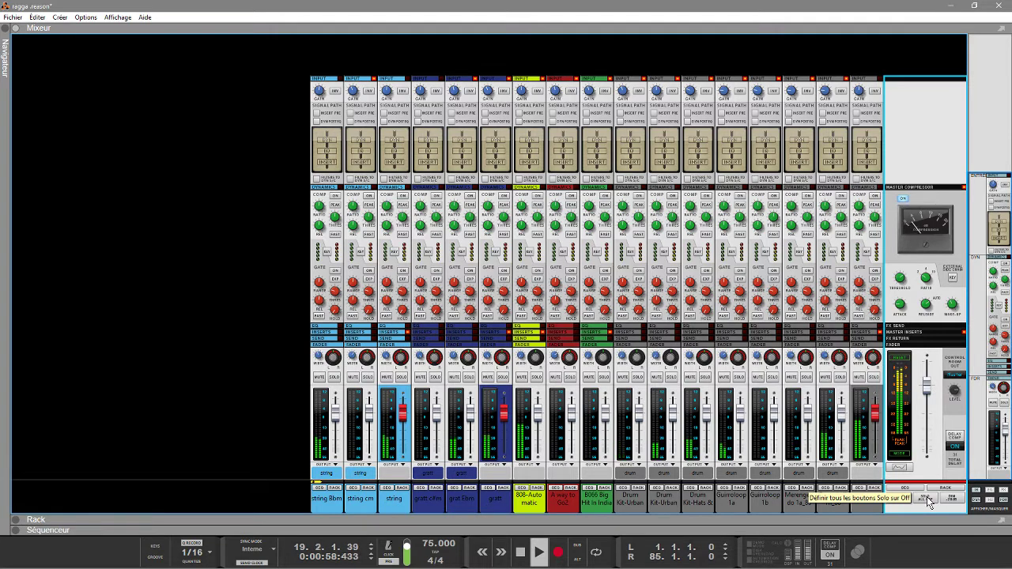
Examine the rack from the Sugar-Q equalizer down through the NN-XT, drum kit and Dr. OctoRex loop devices.
key(F6)
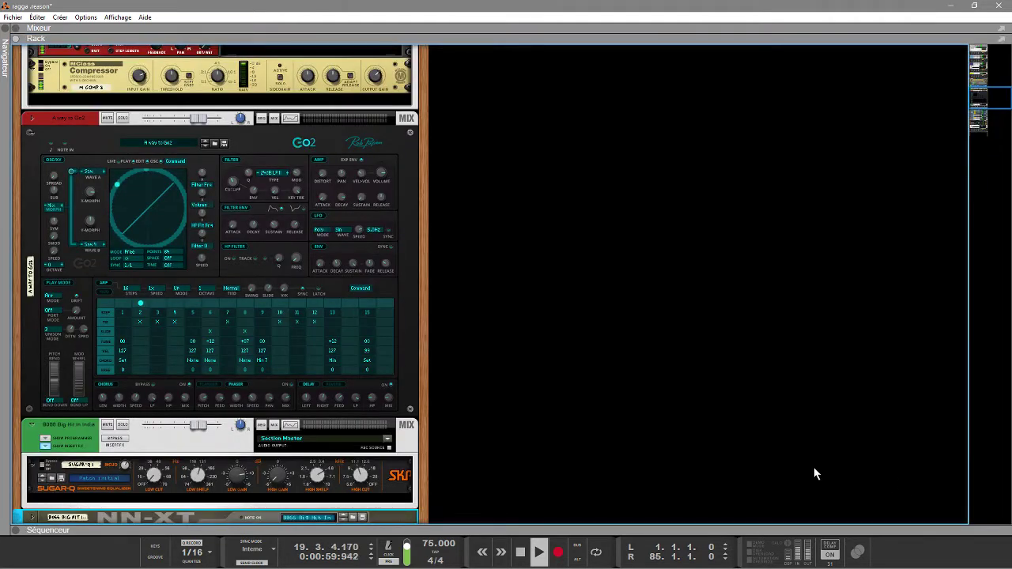
click(388, 495)
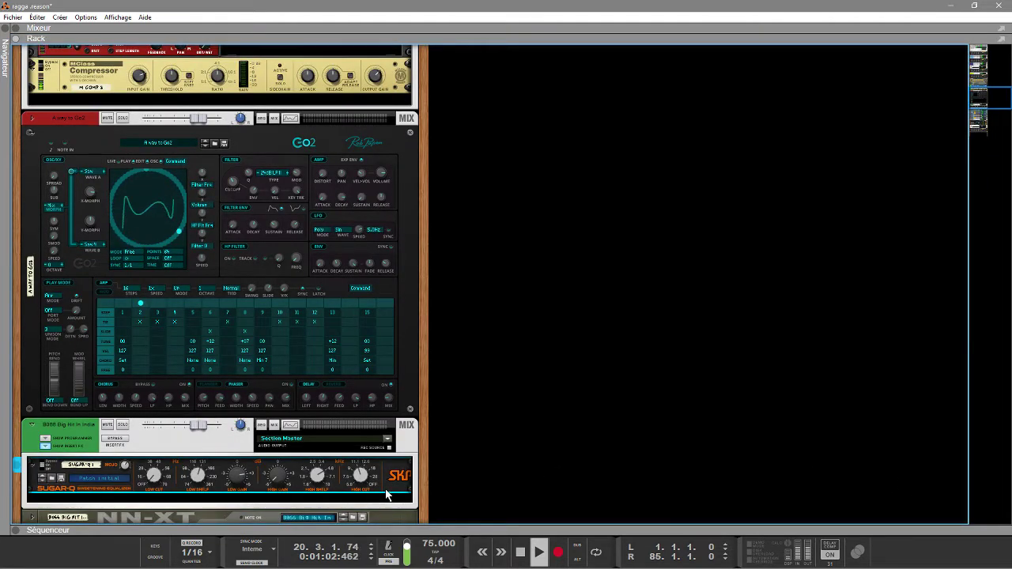
key(Up)
key(Down)
key(Down)
key(Down)
key(Down)
key(Down)
key(Down)
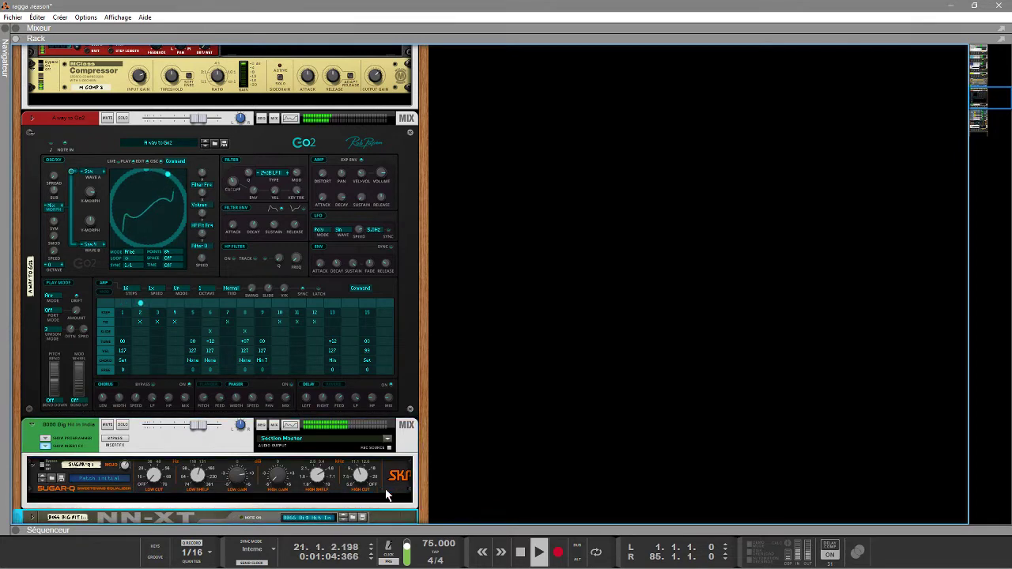
key(Down)
key(Down)
key(Down)
key(Down)
key(Down)
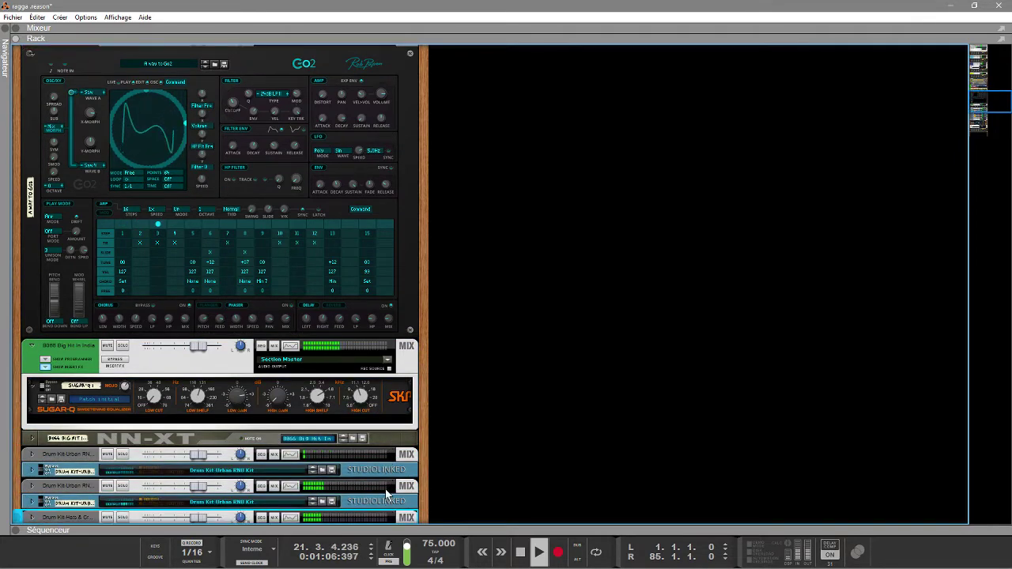
key(Down)
key(Down)
key(Down)
key(Down)
key(Down)
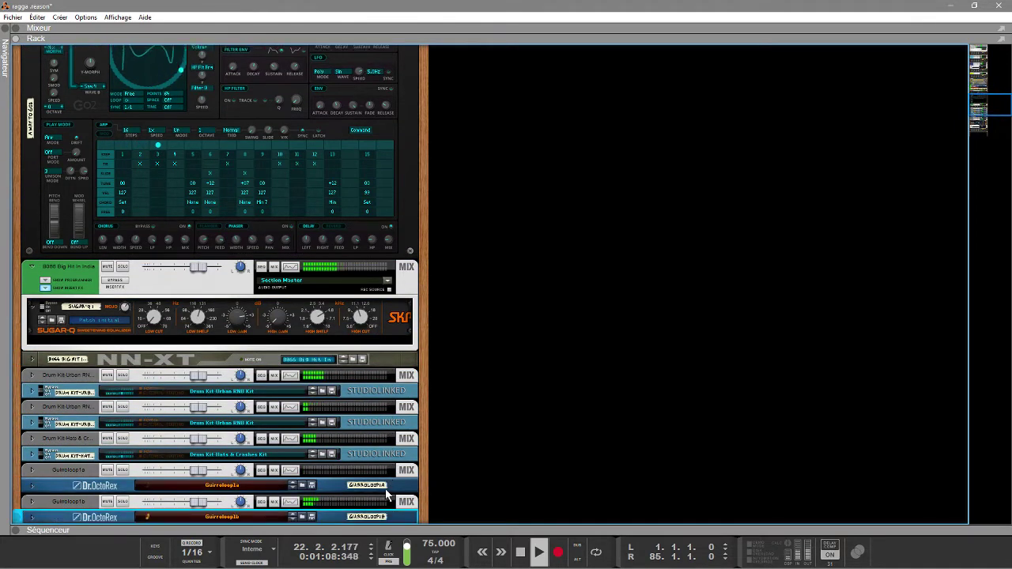
Examine the drum mix channel's insert effects, including the plugin interface of the Decimort2 bit crusher.
key(Down)
key(Down)
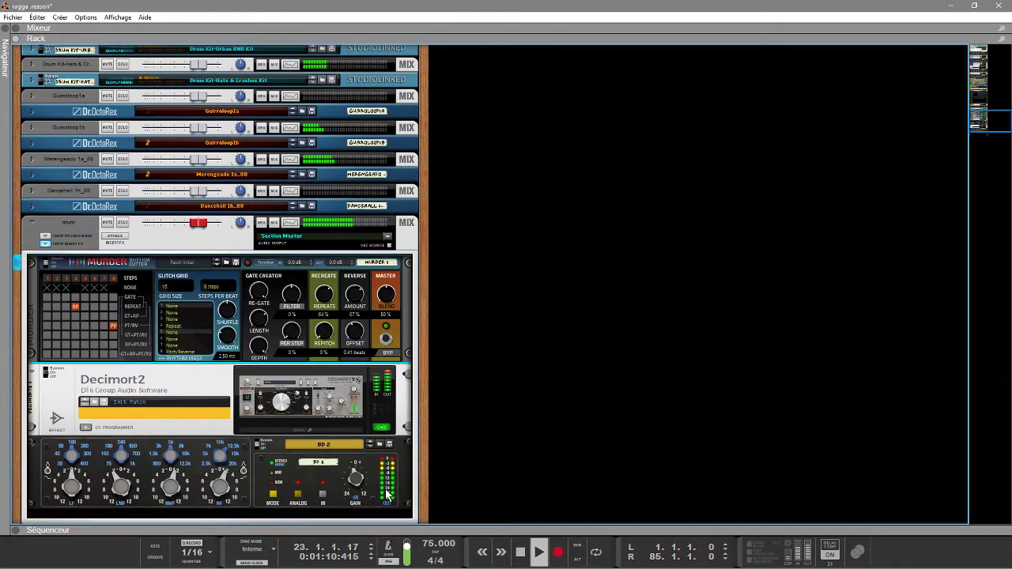
click(345, 429)
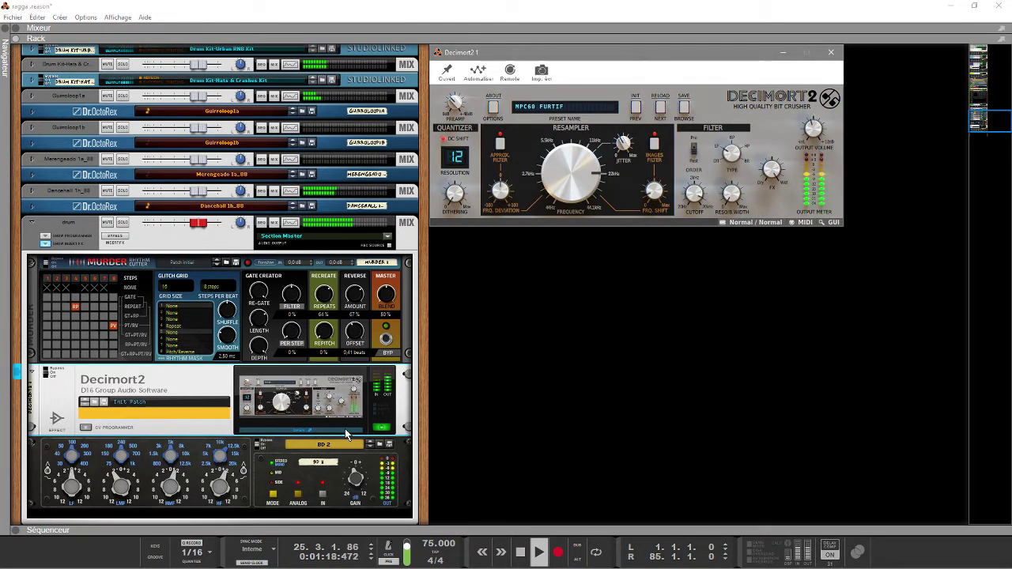
click(344, 429)
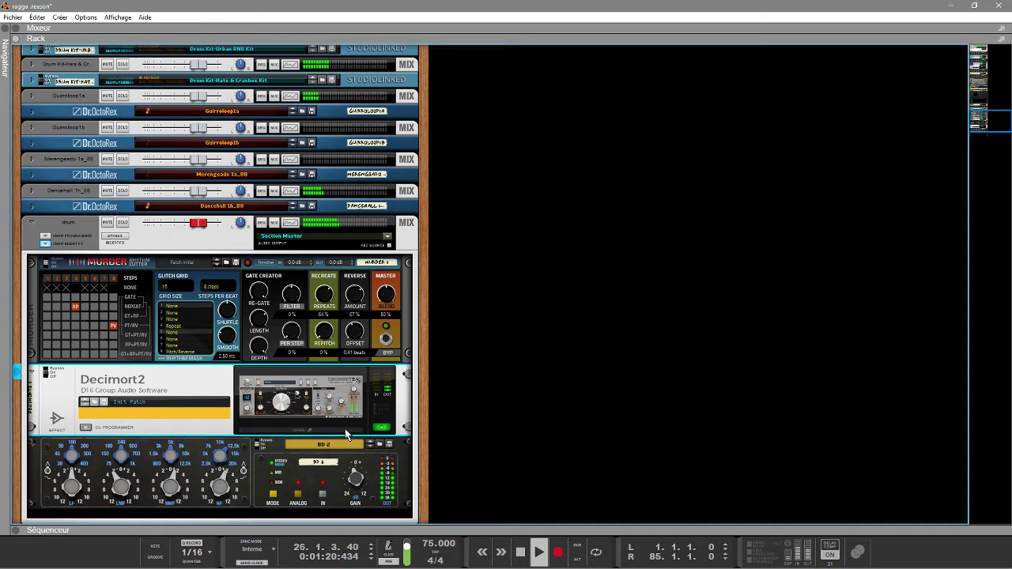
Review the song arrangement in the sequencer and the channel levels in the mixer, and return to the rack.
key(F7)
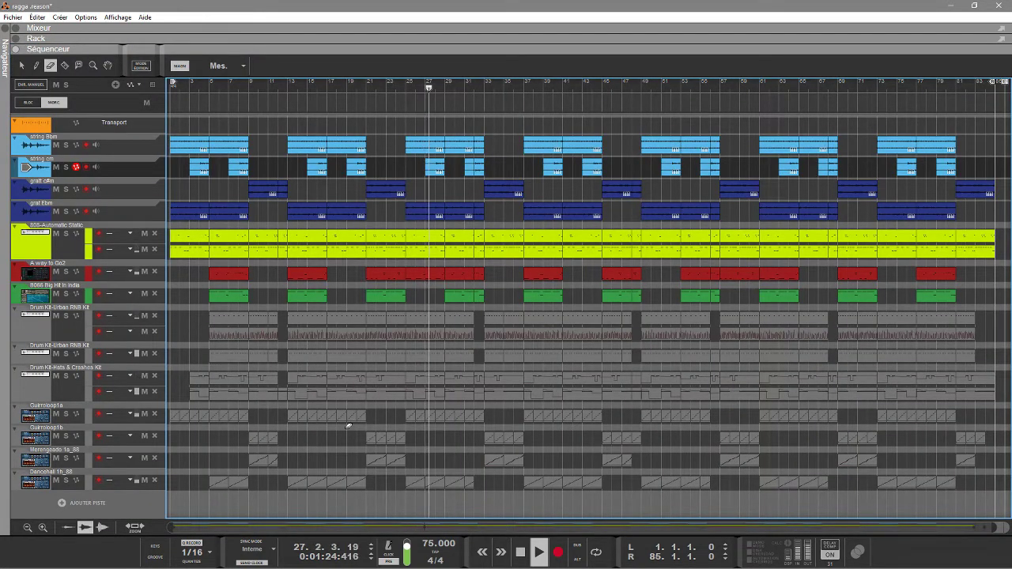
key(F6)
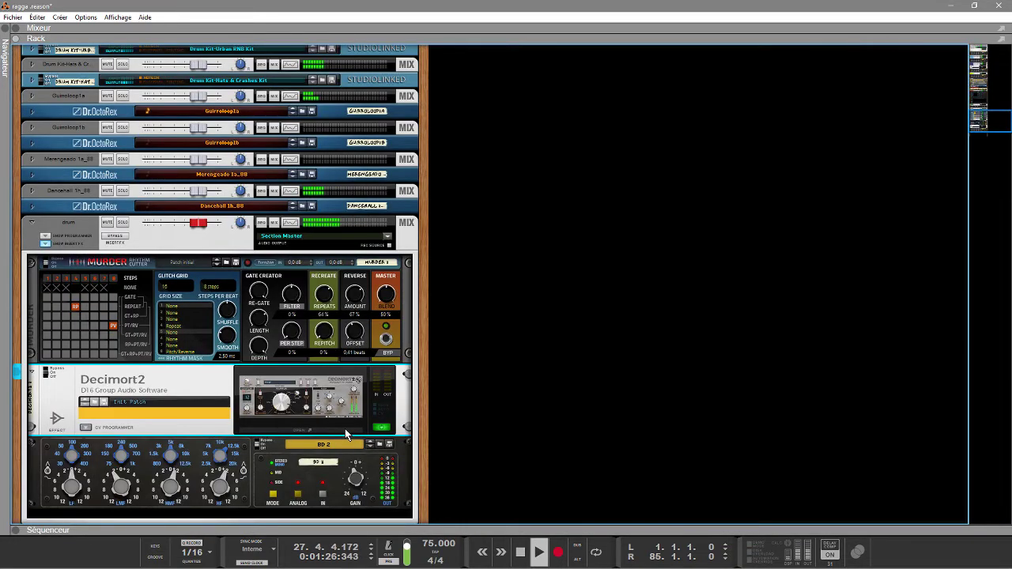
key(F5)
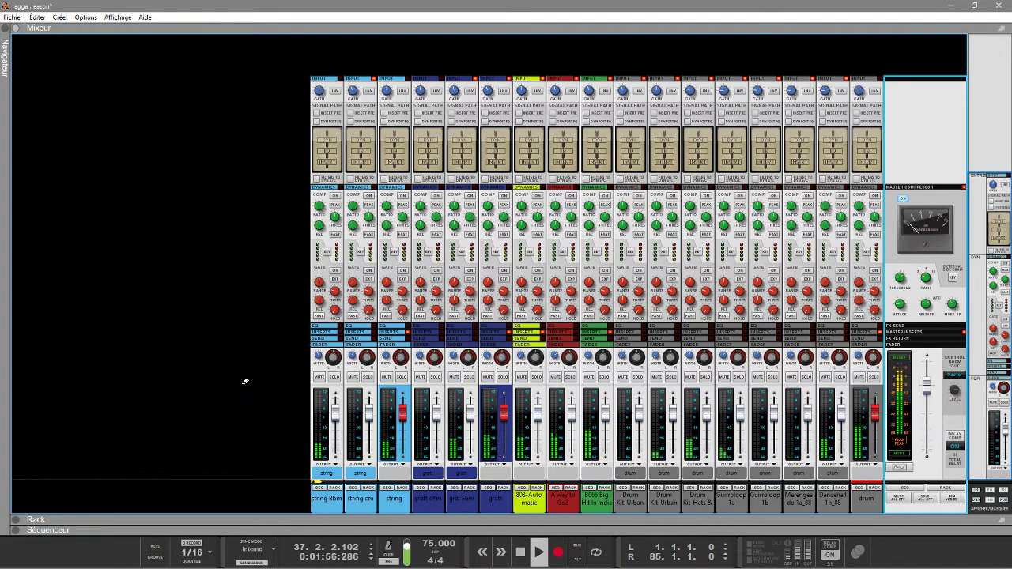
key(F7)
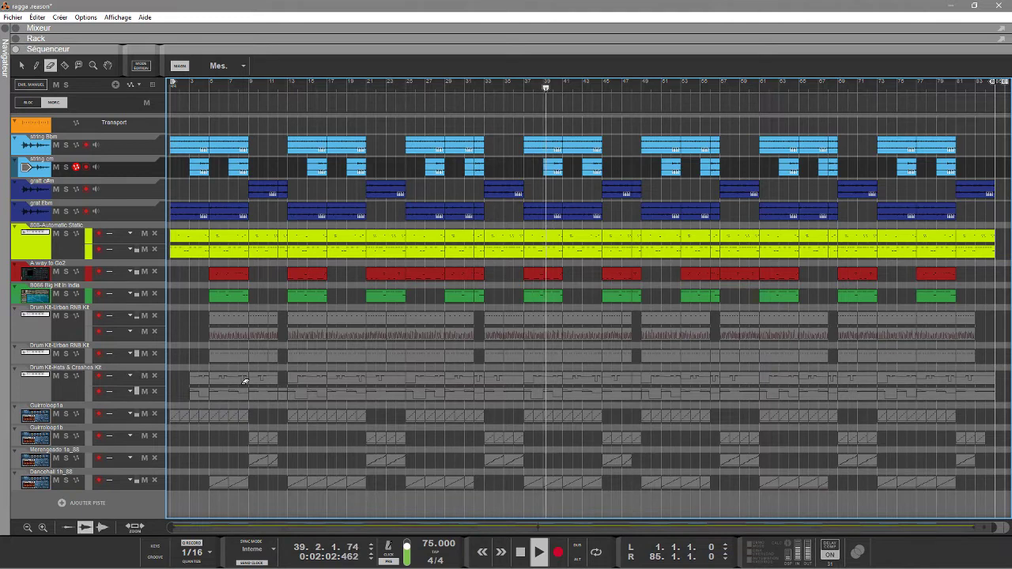
key(F6)
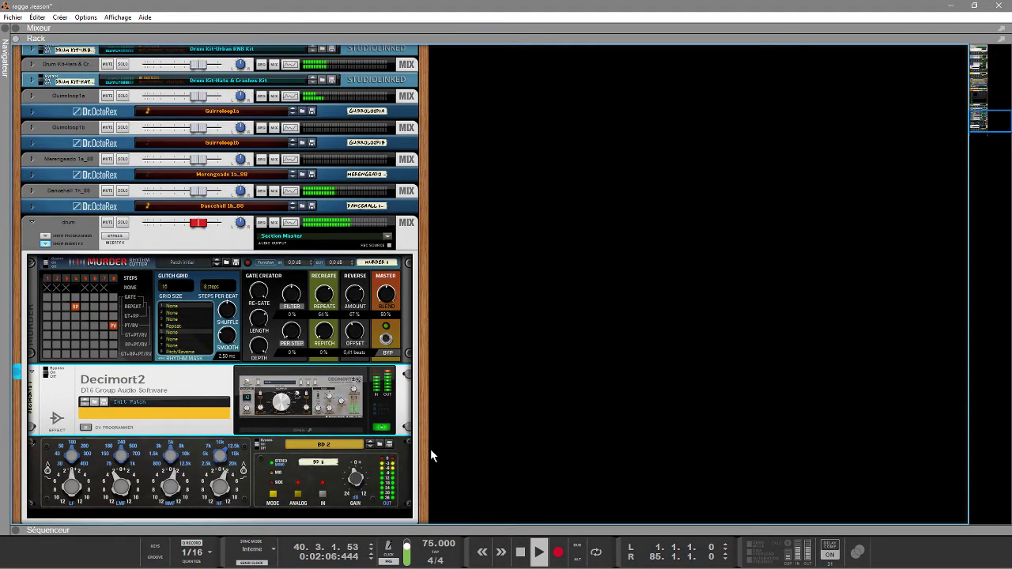
Go back up the rack from the drum channel's BD 2 equalizer through the Dr. OctoRex and drum kit devices.
click(369, 455)
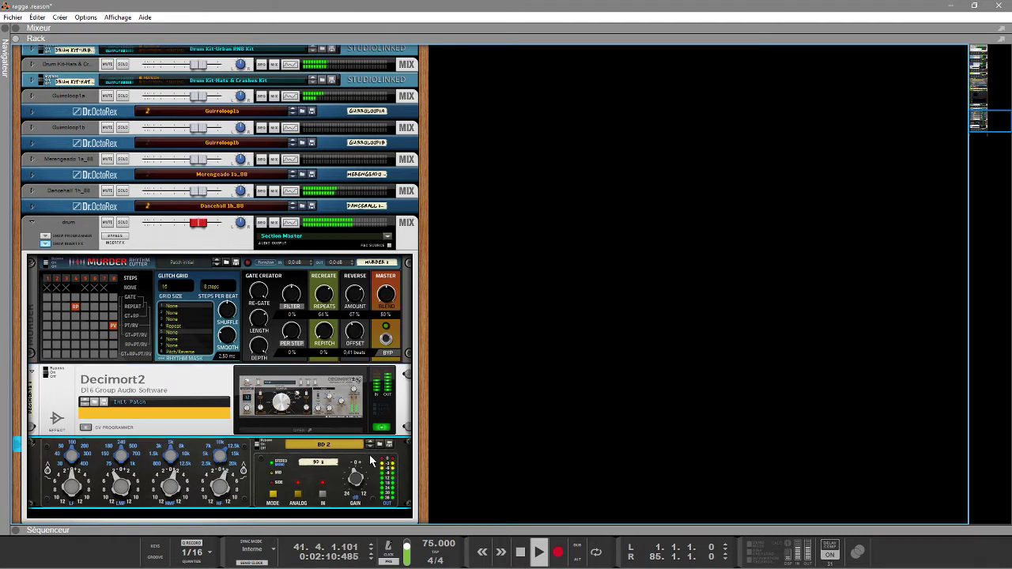
key(Up)
key(Up)
key(Up)
key(Up)
key(Up)
key(Up)
key(Up)
key(Up)
key(Up)
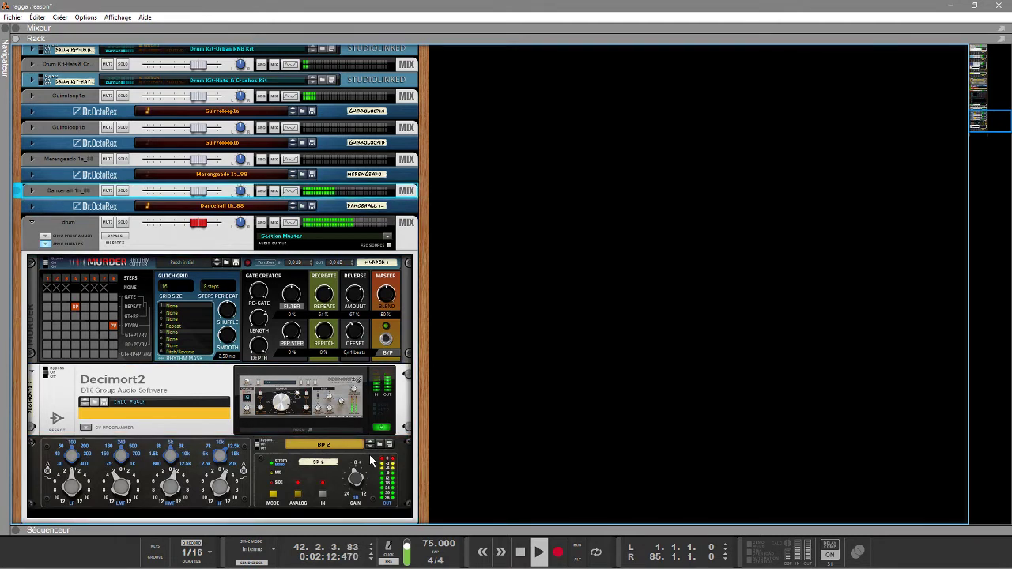
key(Up)
key(Up)
key(Up)
key(Up)
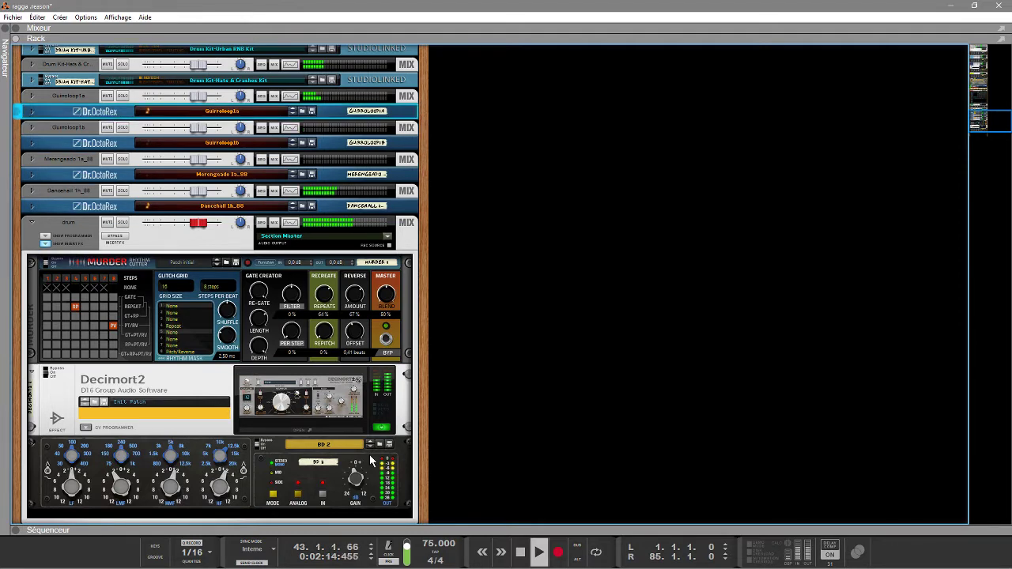
key(Up)
key(Up)
key(Up)
key(Up)
key(Up)
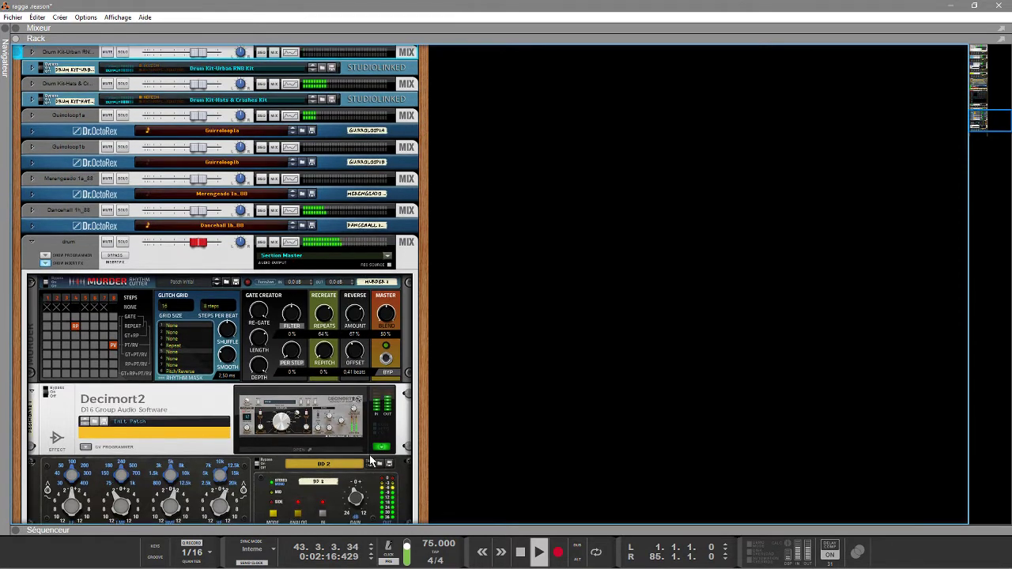
Examine the devices from the Go2 synth up through the Woofer Workstation to the guitar channel's Antresol flanger.
key(Up)
key(Up)
key(Up)
key(Up)
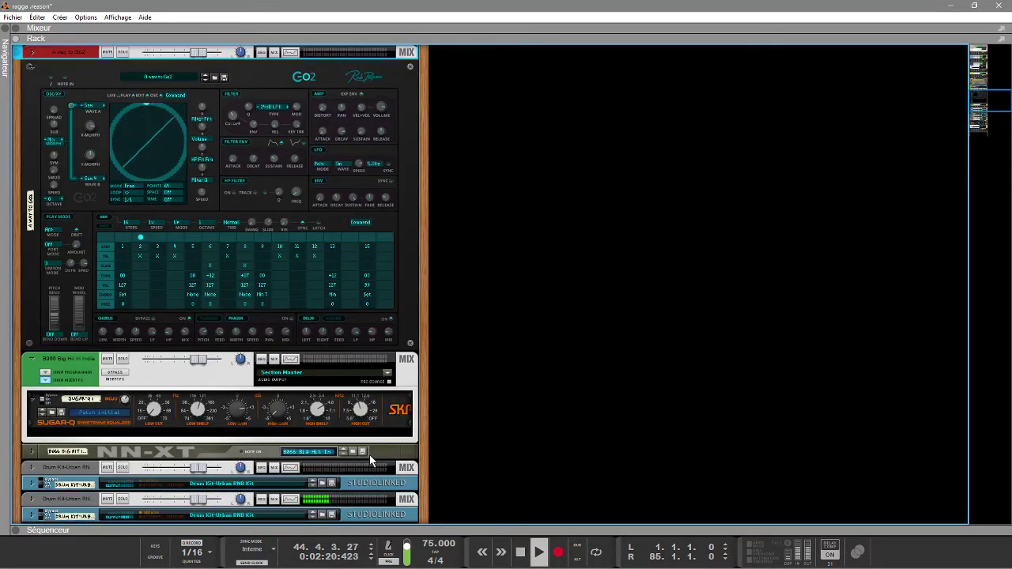
key(Up)
key(Up)
key(Up)
key(Up)
key(Up)
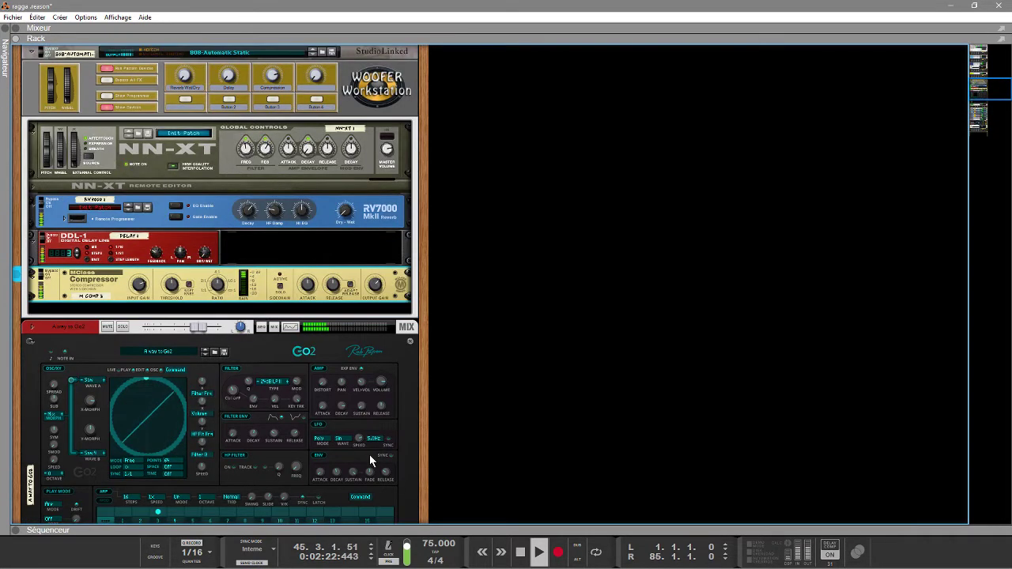
key(Up)
key(Up)
key(Up)
key(Up)
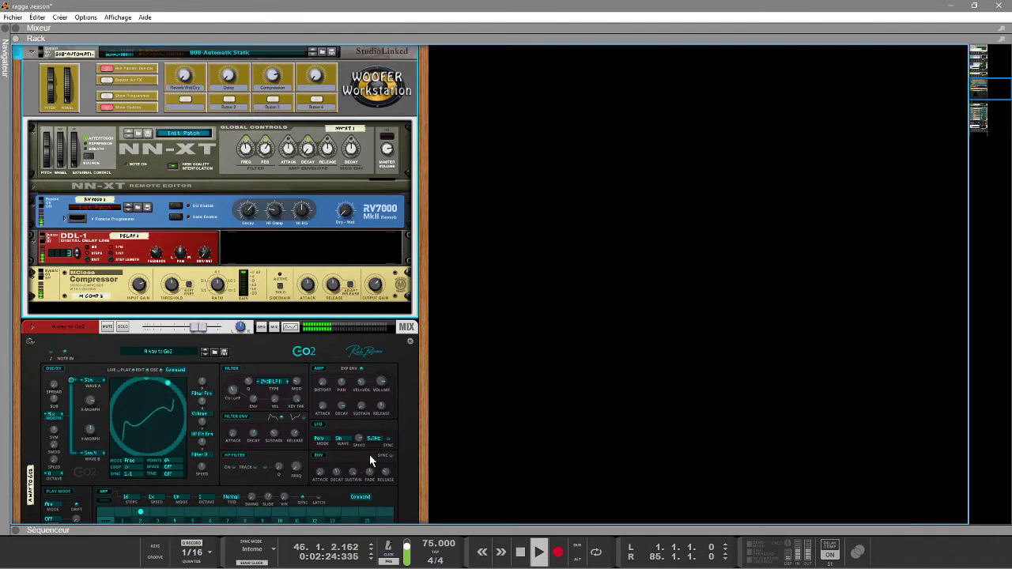
key(Up)
key(Up)
key(Up)
key(Up)
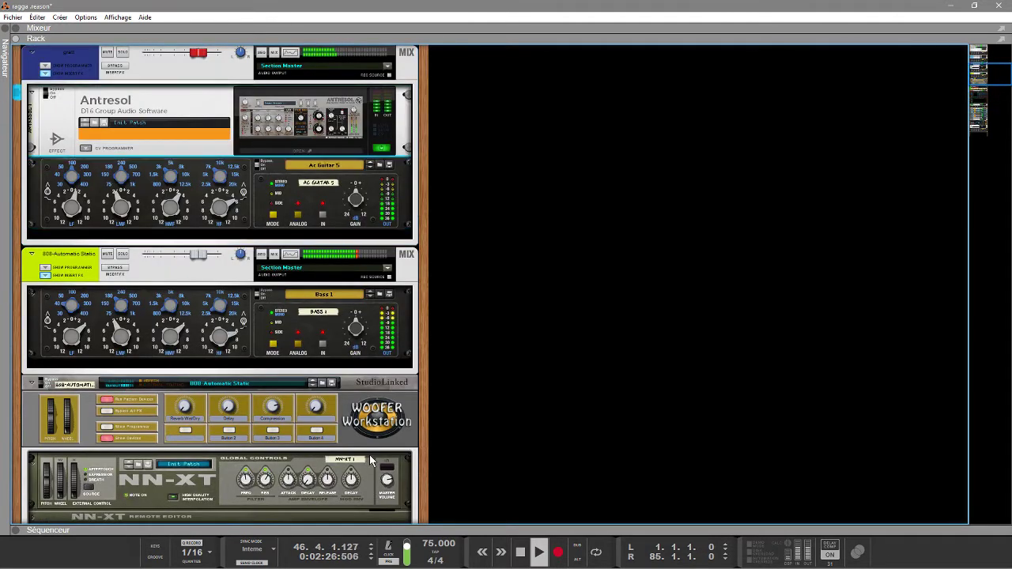
Examine the rack from the guitar channel's Antresol up through the string channel's Cello 1 equalizer to the master section's Sparkly Acoustic equalizer.
key(Up)
key(Up)
key(Up)
key(Up)
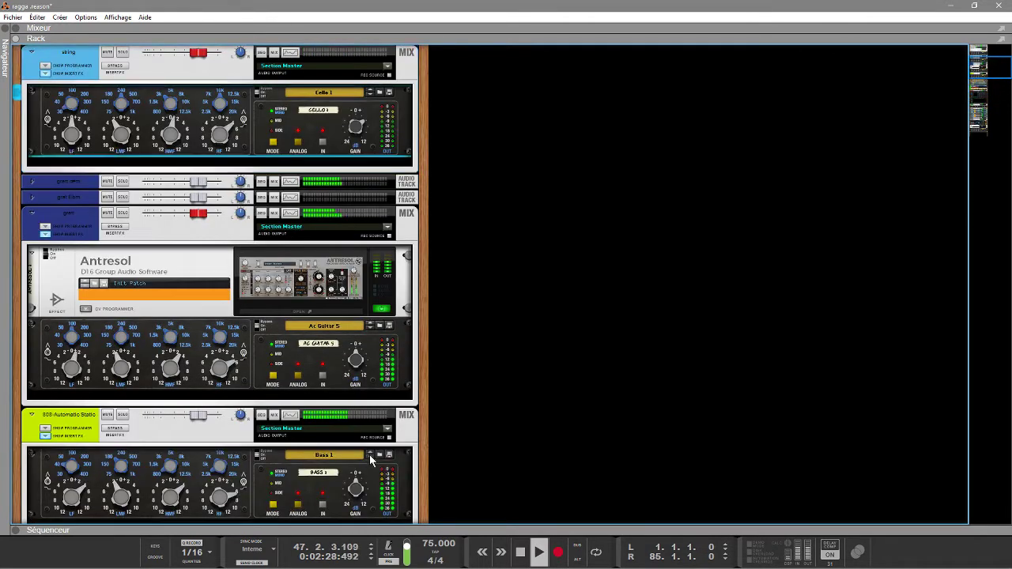
key(Up)
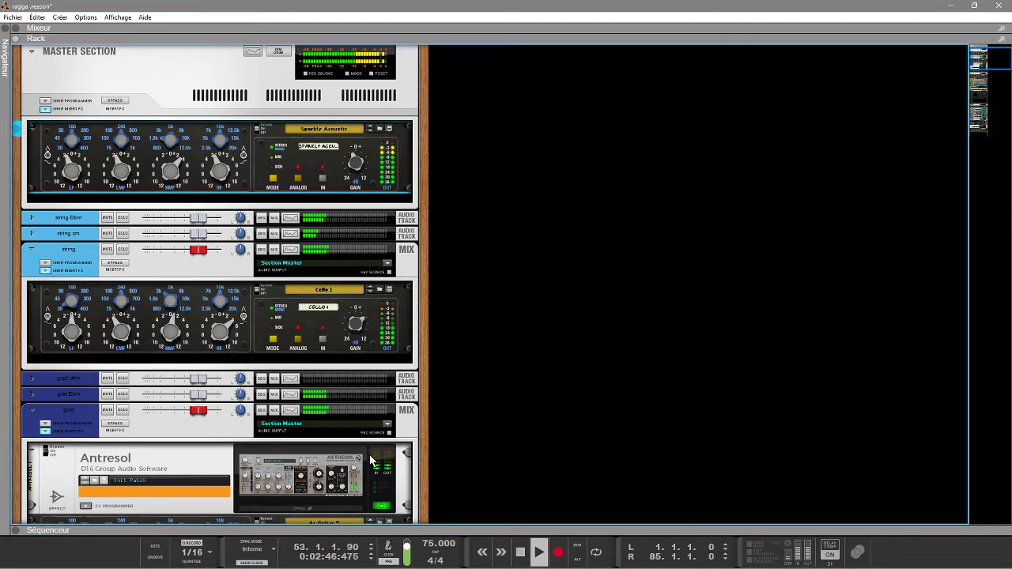
Check the full song arrangement in the sequencer and the channel strips in the mixer, and return to the rack.
key(F7)
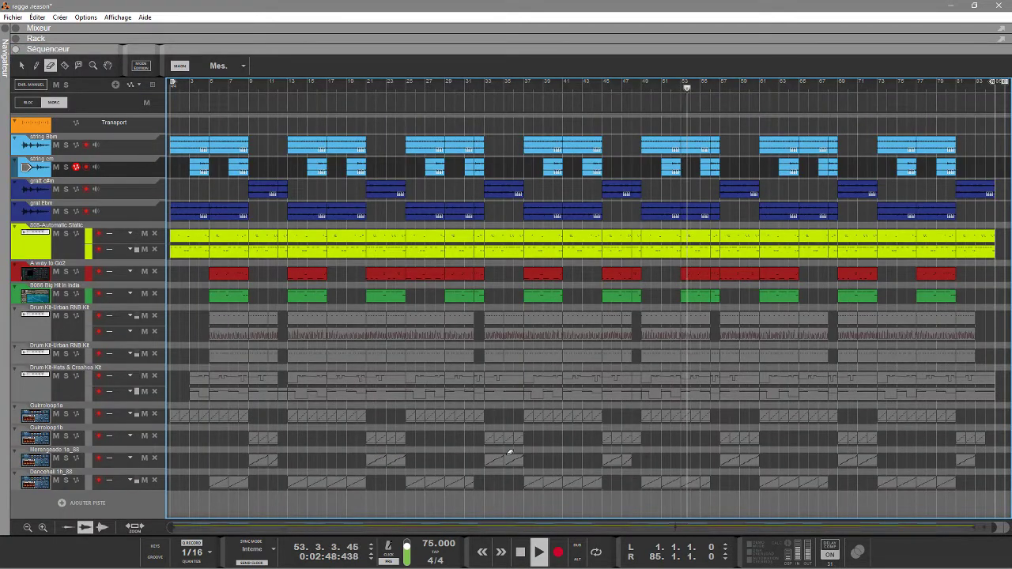
key(F5)
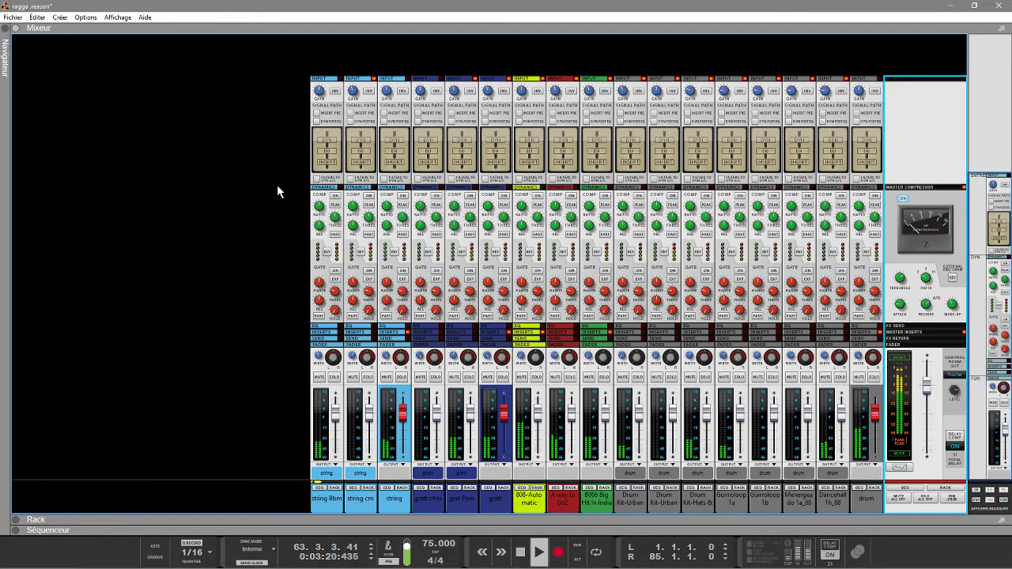
key(F6)
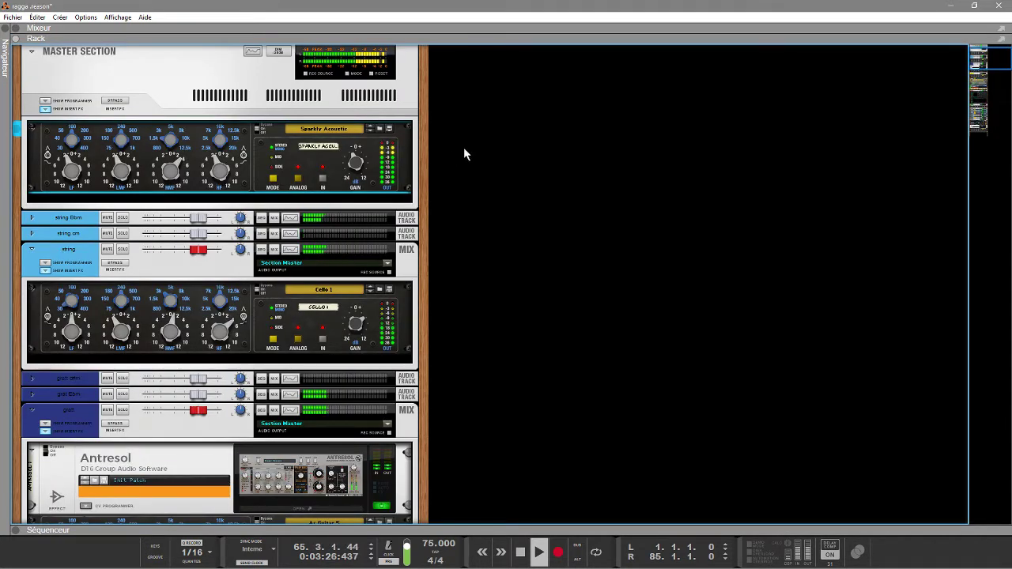
Go through the devices at the start of the rack, from the hardware interface and master section down to the string mix channel.
scroll(434, 153, up, 2)
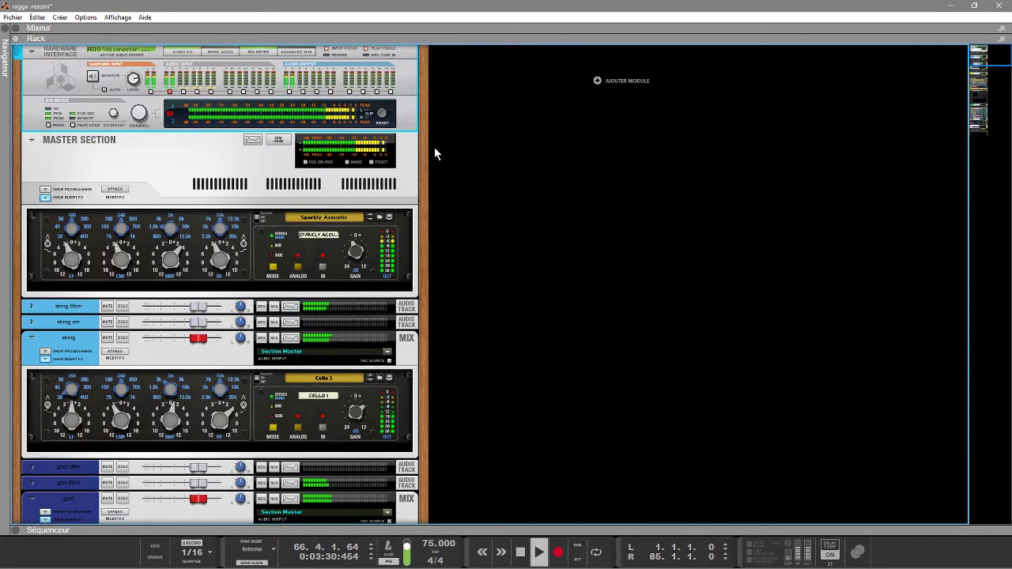
key(Down)
key(Down)
key(Down)
key(Down)
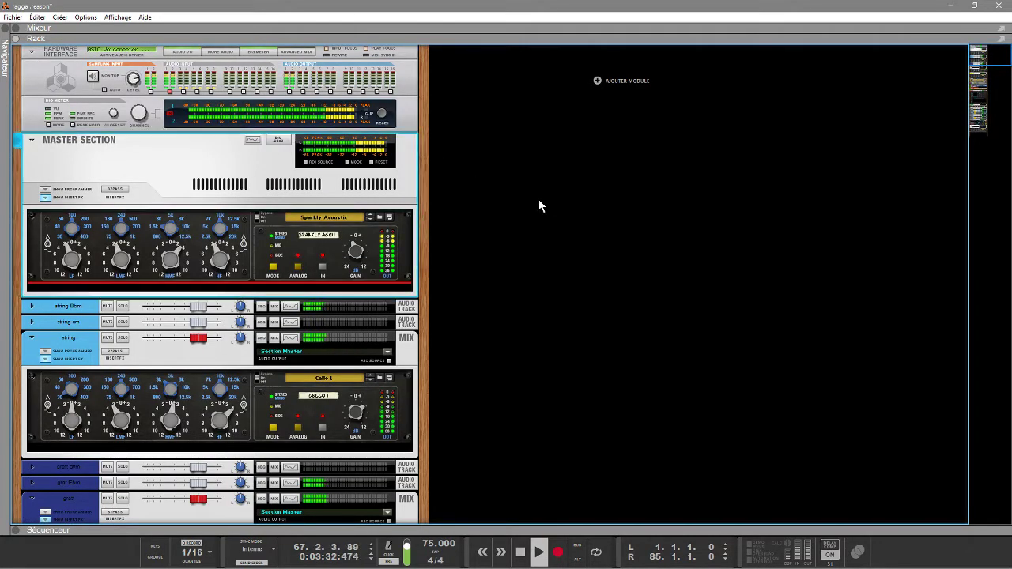
key(Down)
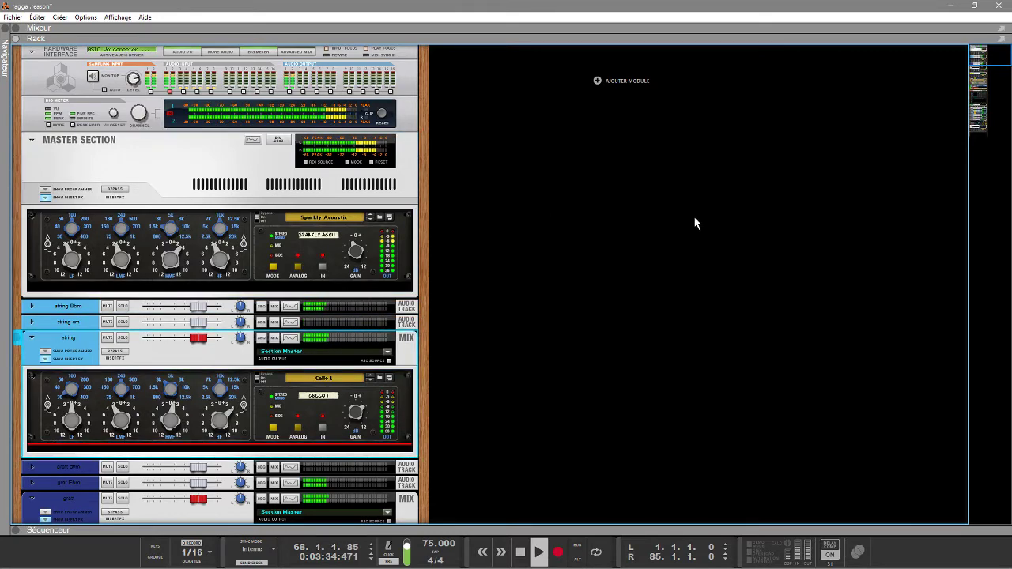